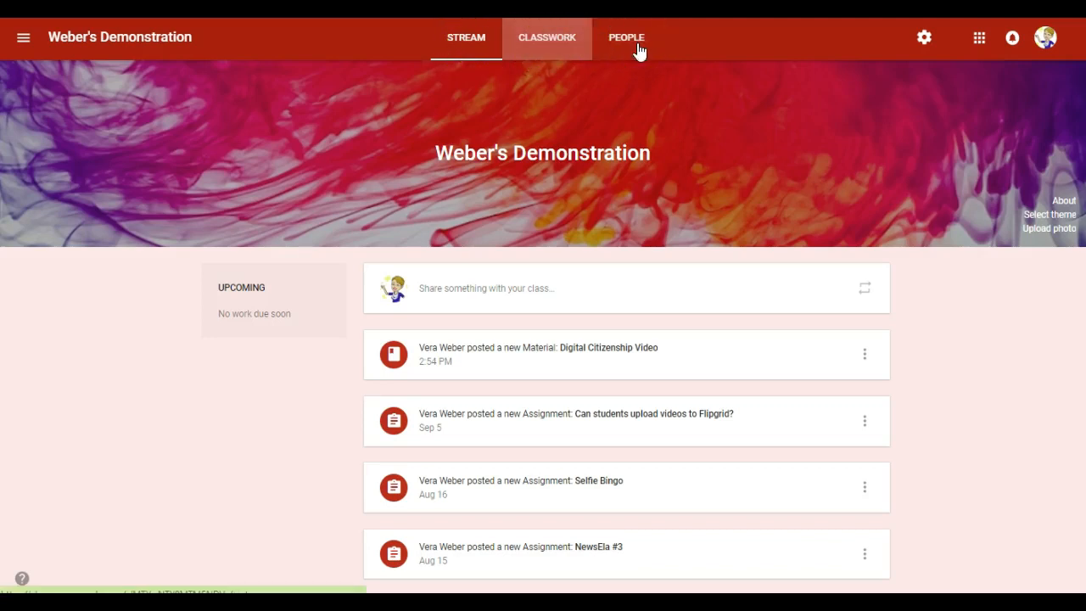
Create a classwork material titled "Unit 1: America" with the description "These are resources to use during our unit on being an American".
{"action": "left_click", "coordinate": [555, 45]}
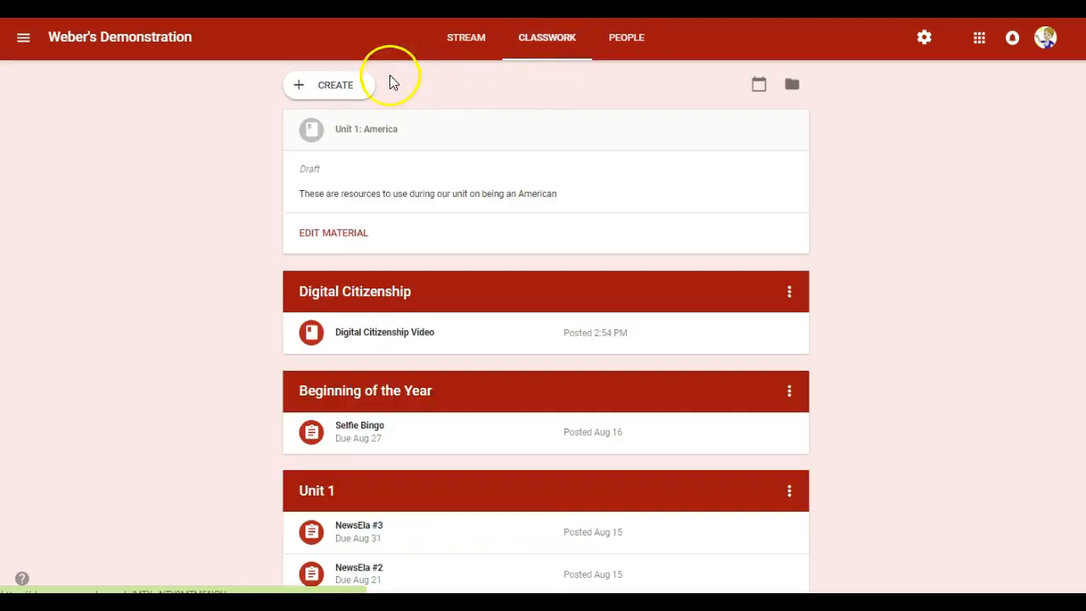
{"action": "left_click", "coordinate": [329, 98]}
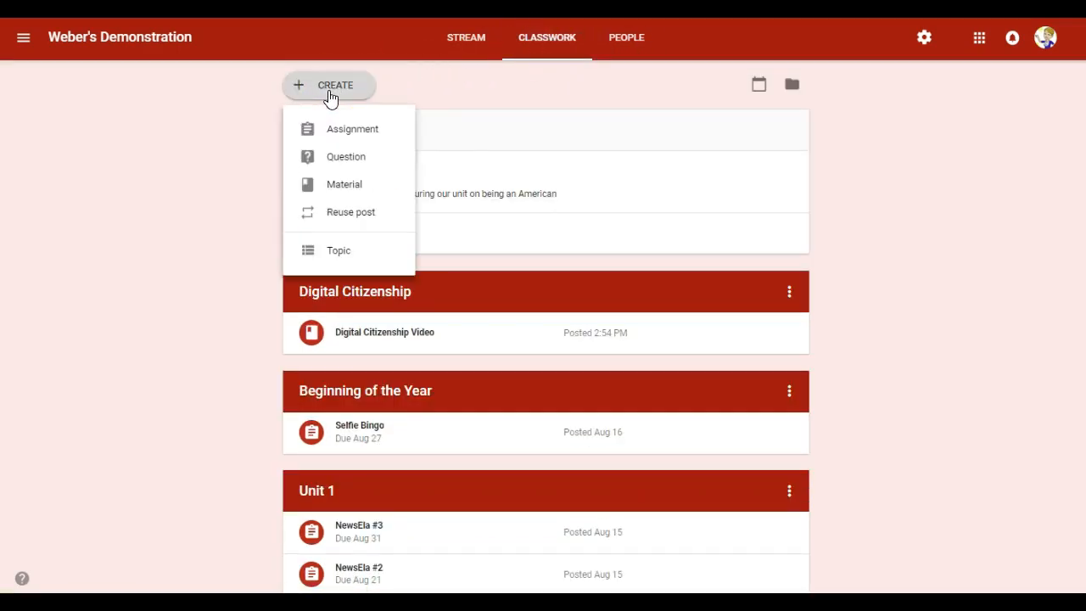
{"action": "left_click", "coordinate": [338, 194]}
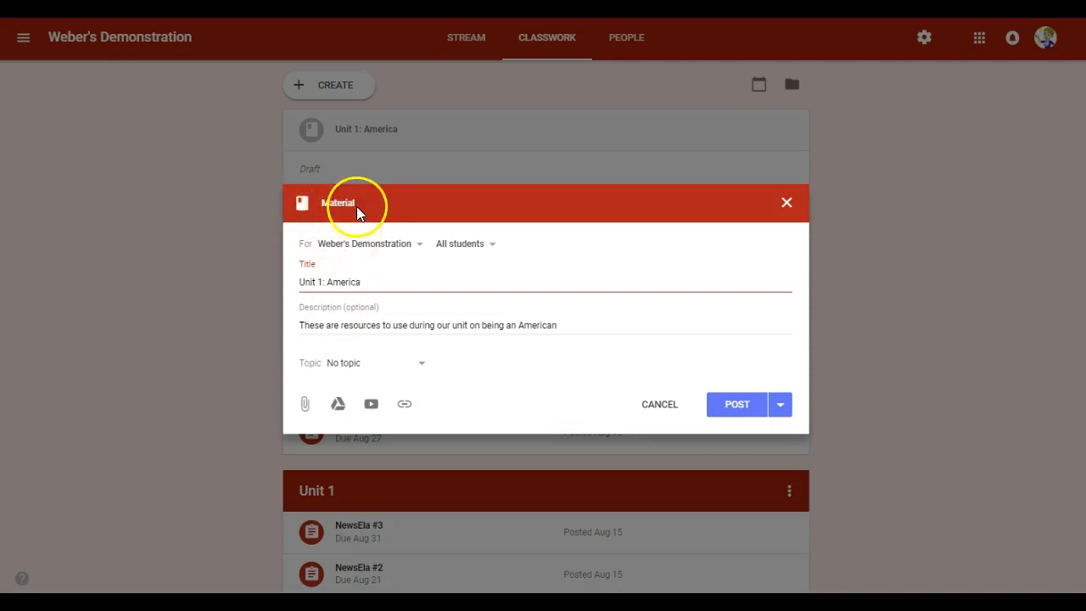
Assign the "Unit 1: America" material to a new topic named "Unit 1: Materials and Resources".
{"action": "left_click", "coordinate": [424, 369]}
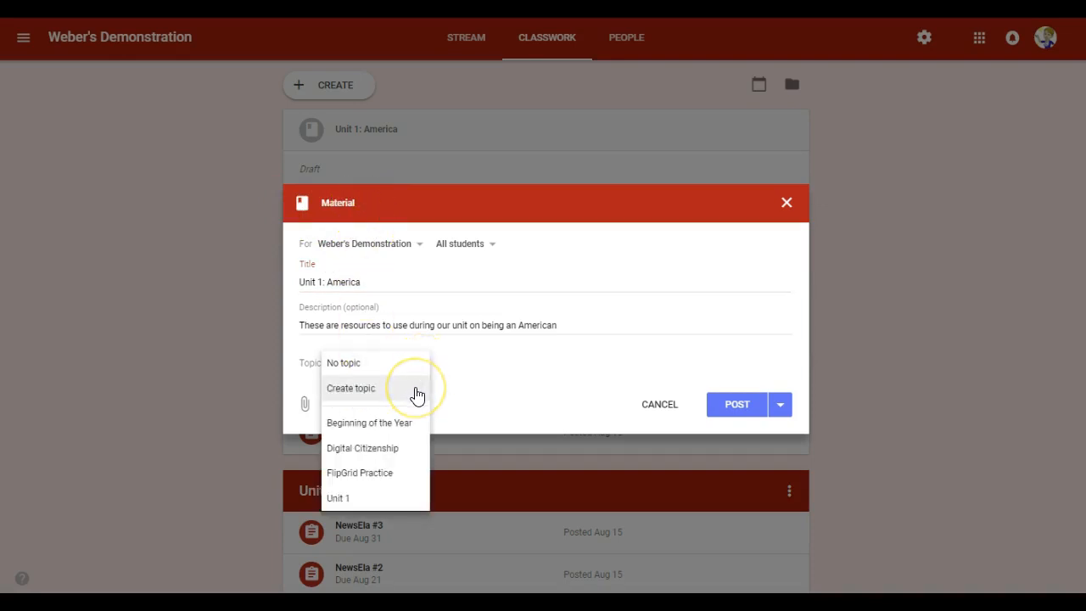
{"action": "left_click", "coordinate": [417, 394]}
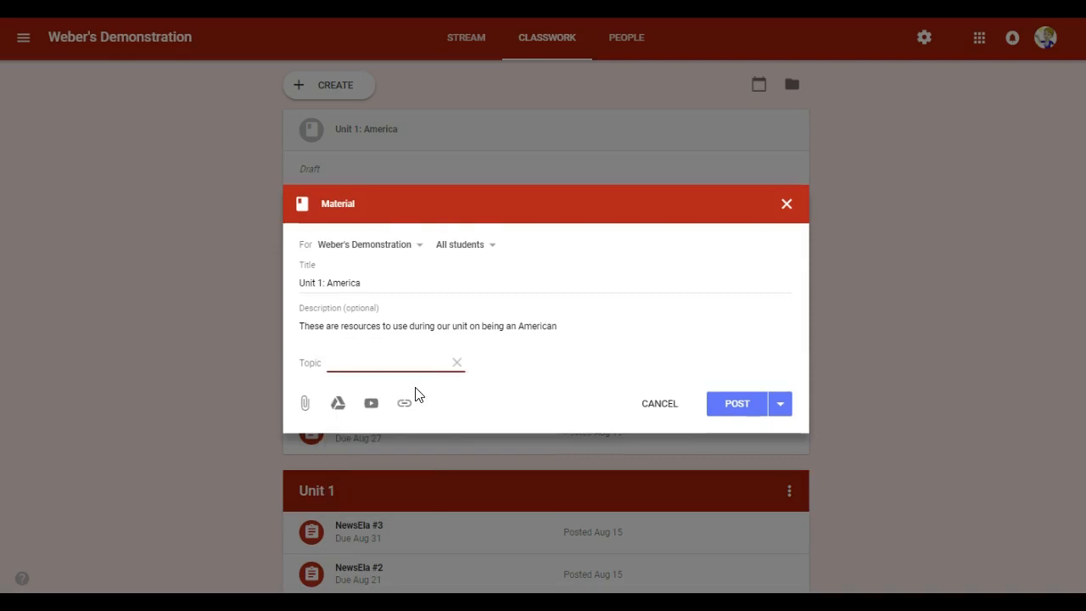
{"action": "type", "text": "Unit 1: Material"}
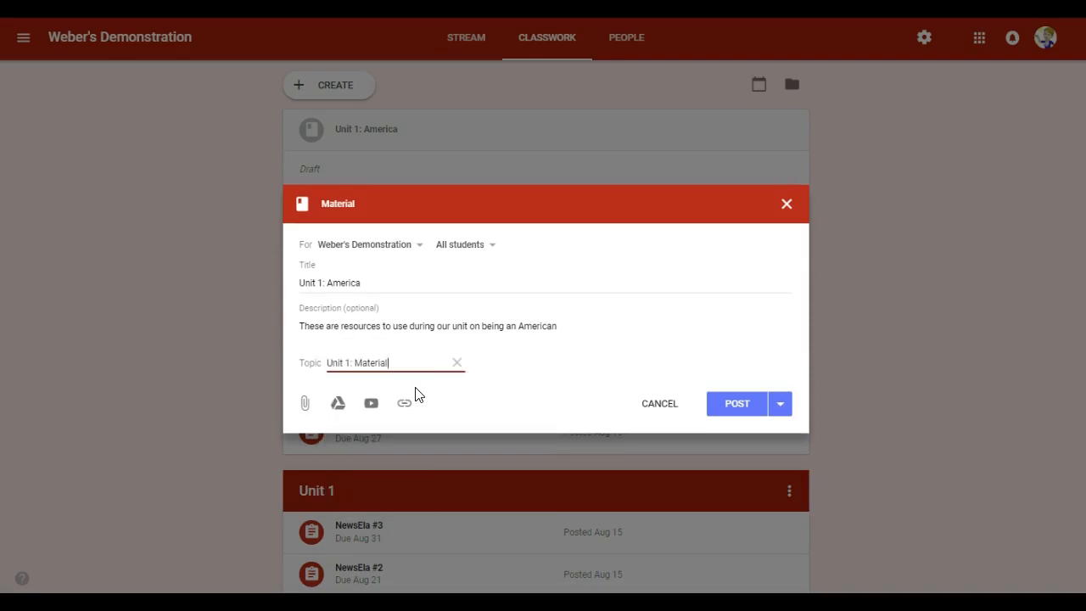
{"action": "type", "text": "s and Resources"}
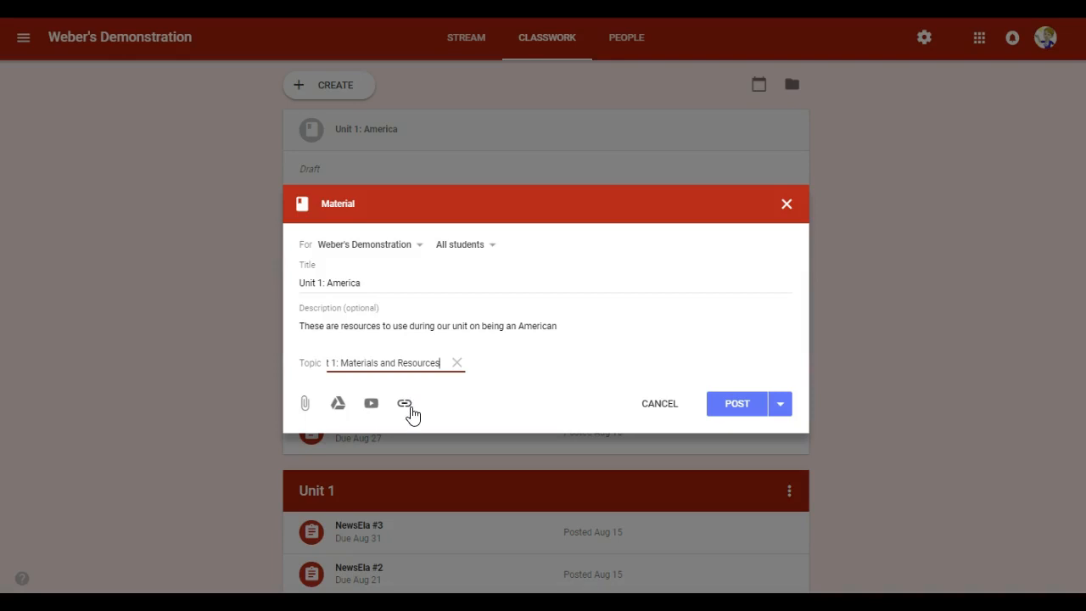
{"action": "left_click", "coordinate": [405, 404]}
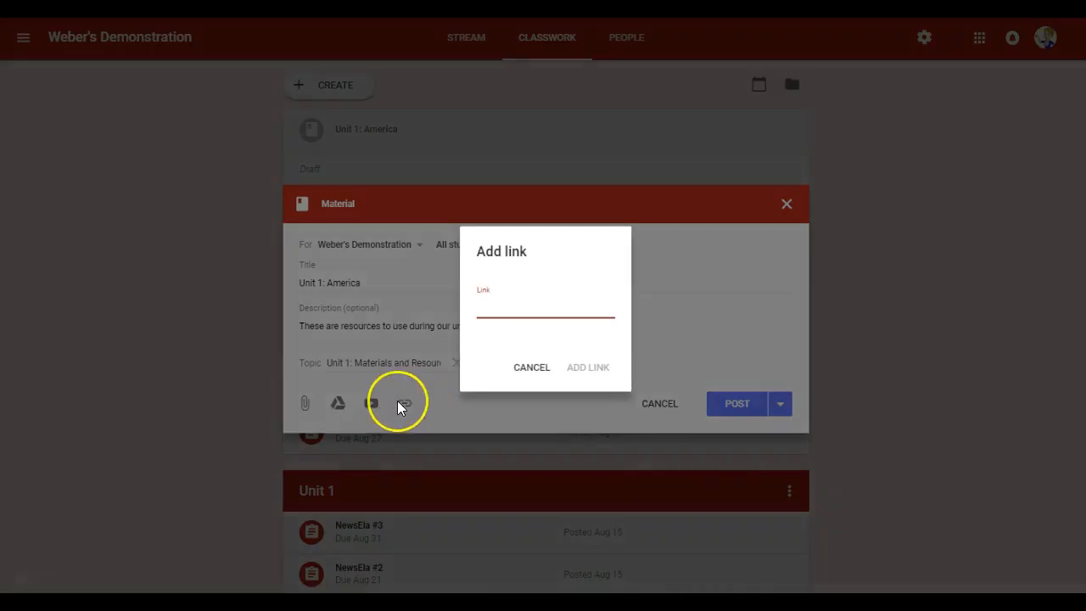
{"action": "type", "text": "https://vimeo.com/120210590"}
{"action": "left_click", "coordinate": [585, 369]}
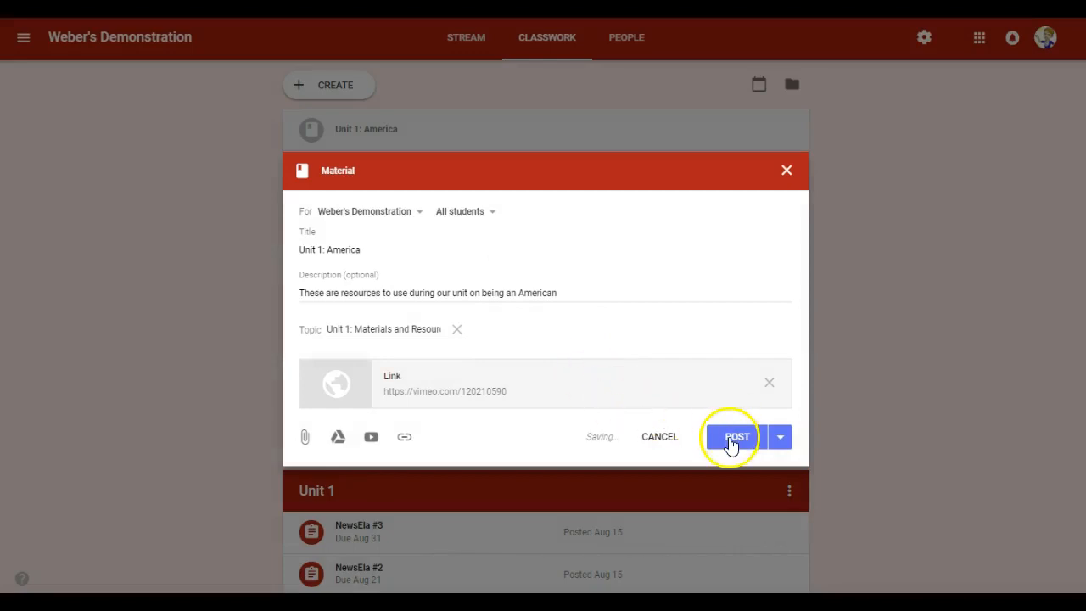
{"action": "left_click", "coordinate": [731, 439]}
{"action": "left_click", "coordinate": [645, 344]}
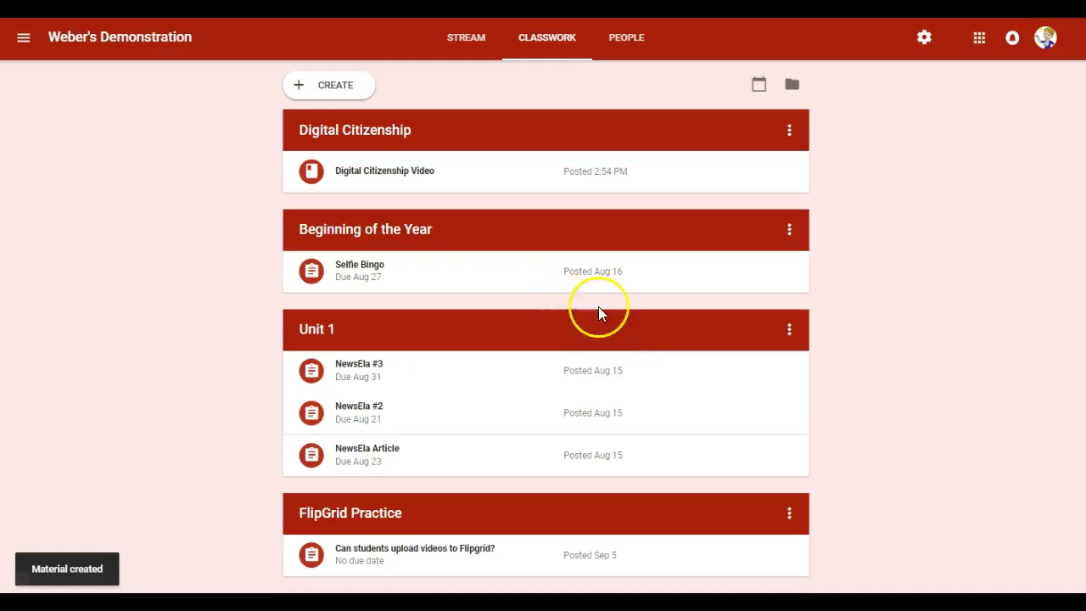
Move the "Unit 1: Materials and Resources" topic up, one place at a time, until it is the first topic in the classwork.
{"action": "scroll", "coordinate": [945, 396], "scroll_direction": "down", "scroll_amount": 4}
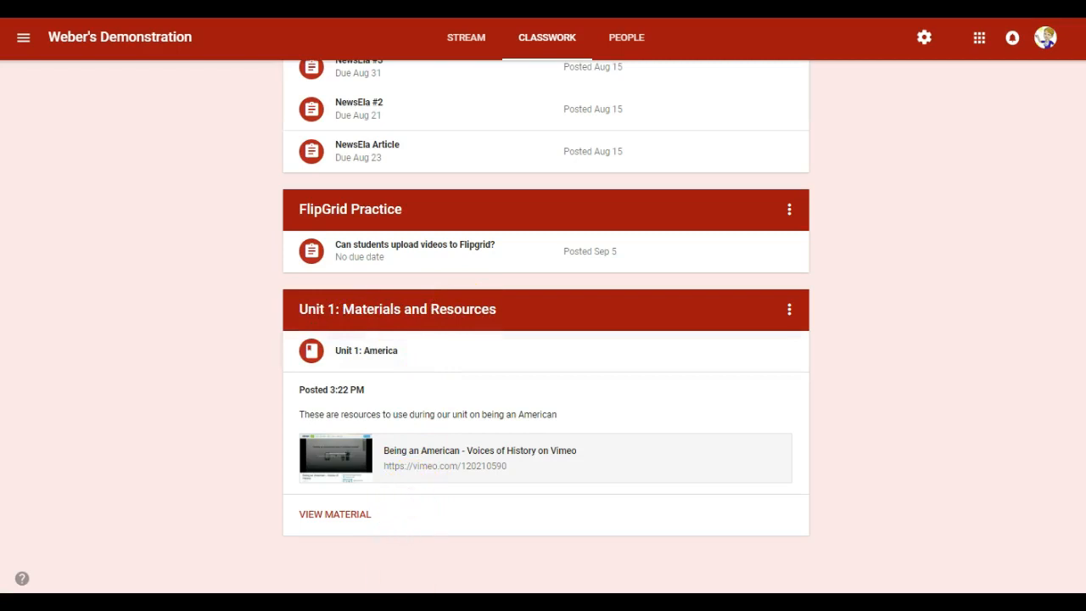
{"action": "left_click", "coordinate": [788, 312]}
{"action": "left_click", "coordinate": [773, 439]}
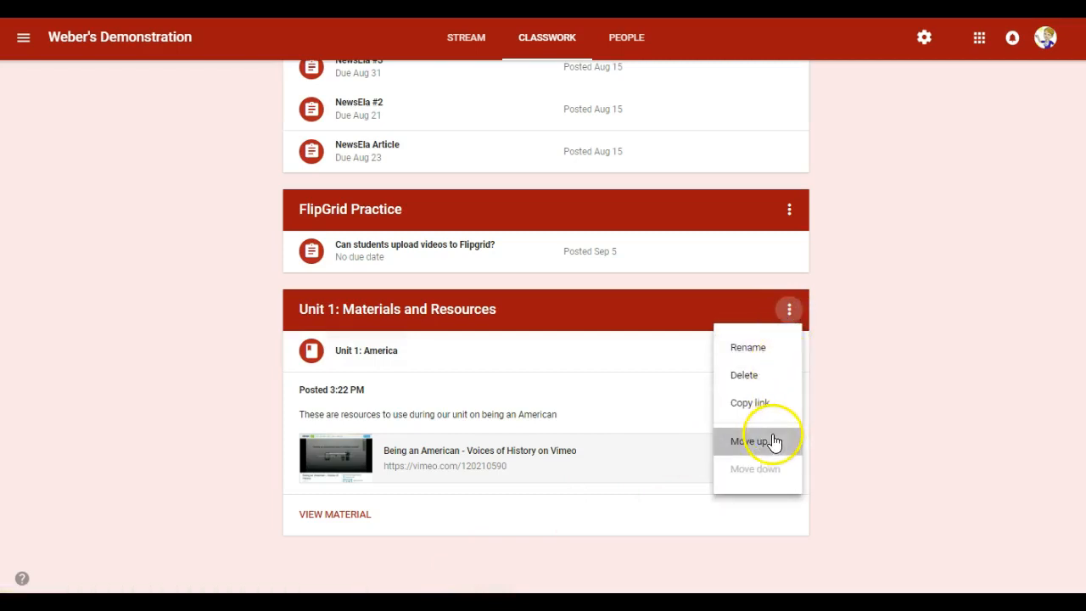
{"action": "left_click", "coordinate": [789, 210]}
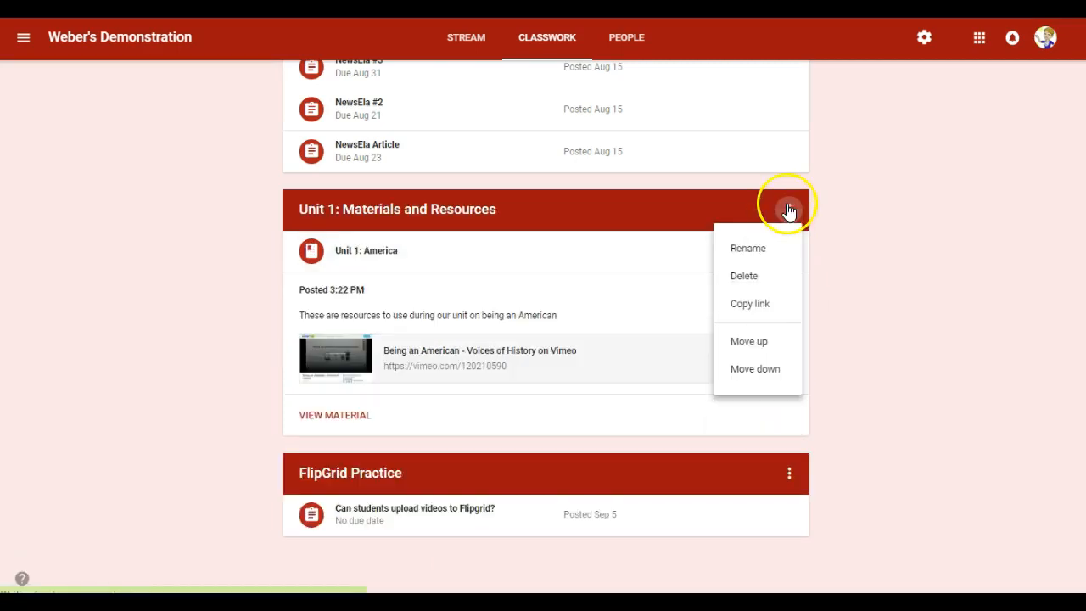
{"action": "left_click", "coordinate": [767, 341]}
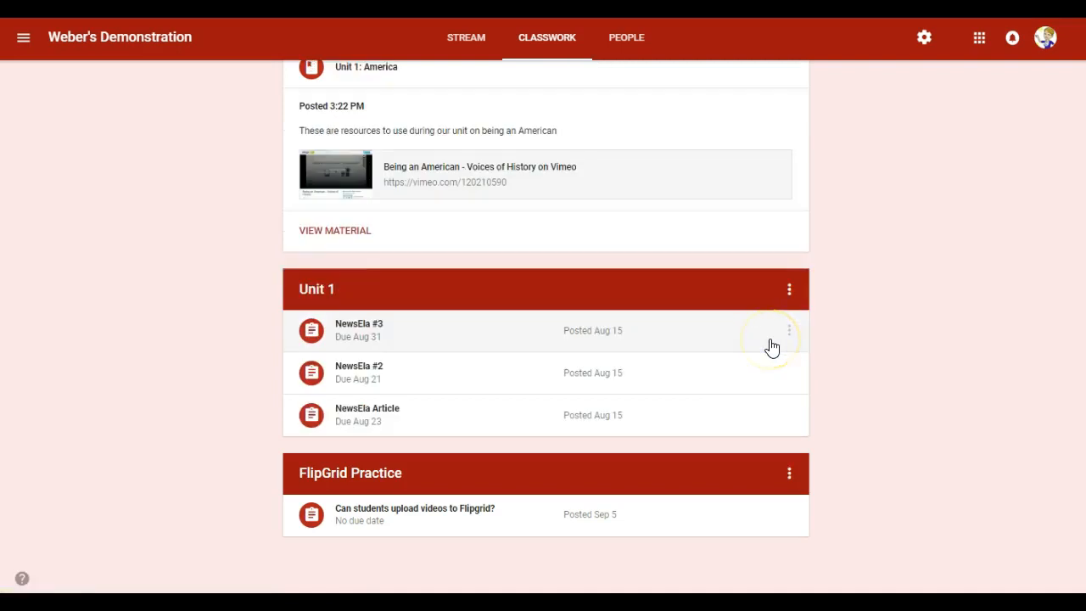
{"action": "left_click", "coordinate": [788, 179]}
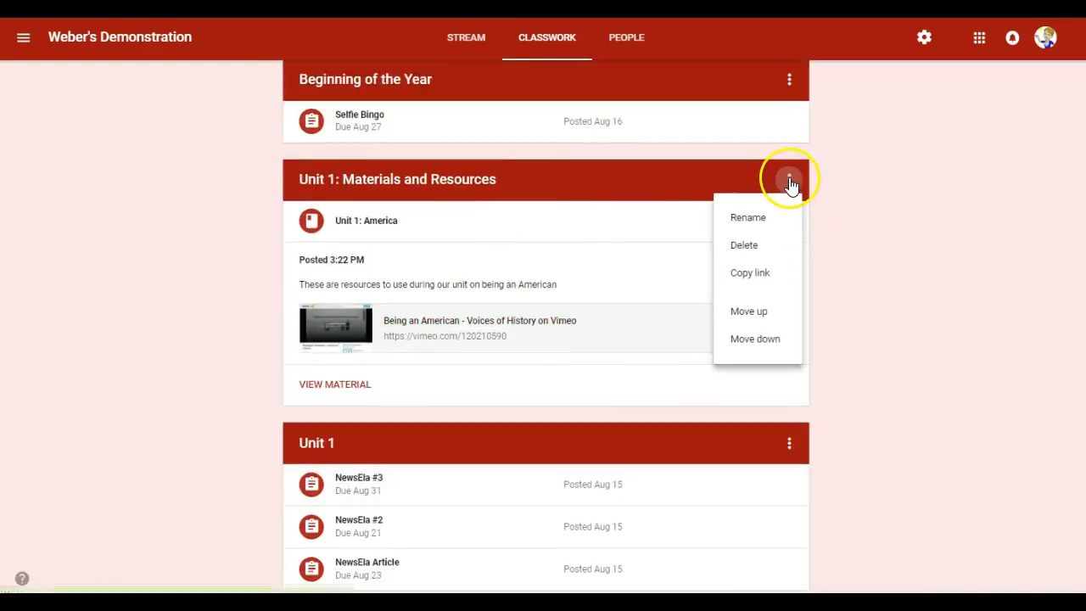
{"action": "left_click", "coordinate": [772, 318]}
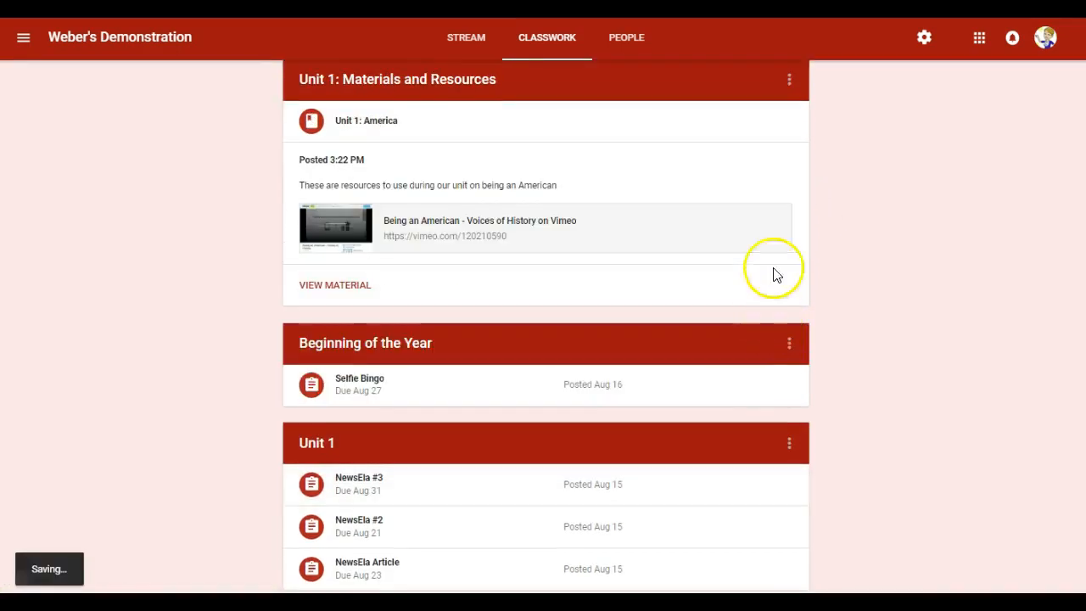
{"action": "scroll", "coordinate": [774, 241], "scroll_direction": "up", "scroll_amount": 2}
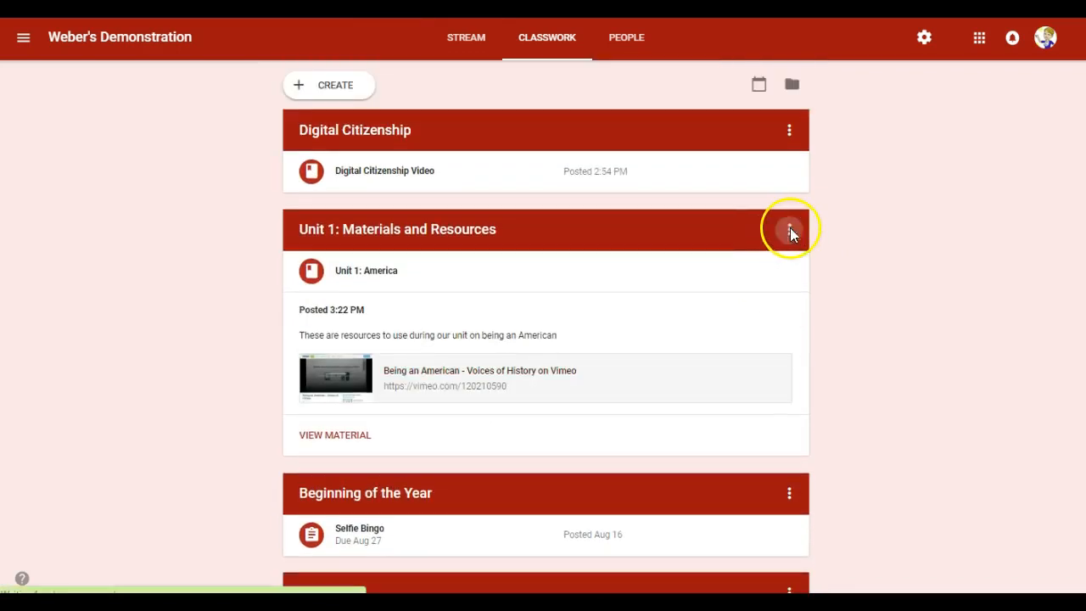
{"action": "left_click", "coordinate": [788, 229]}
{"action": "left_click", "coordinate": [768, 363]}
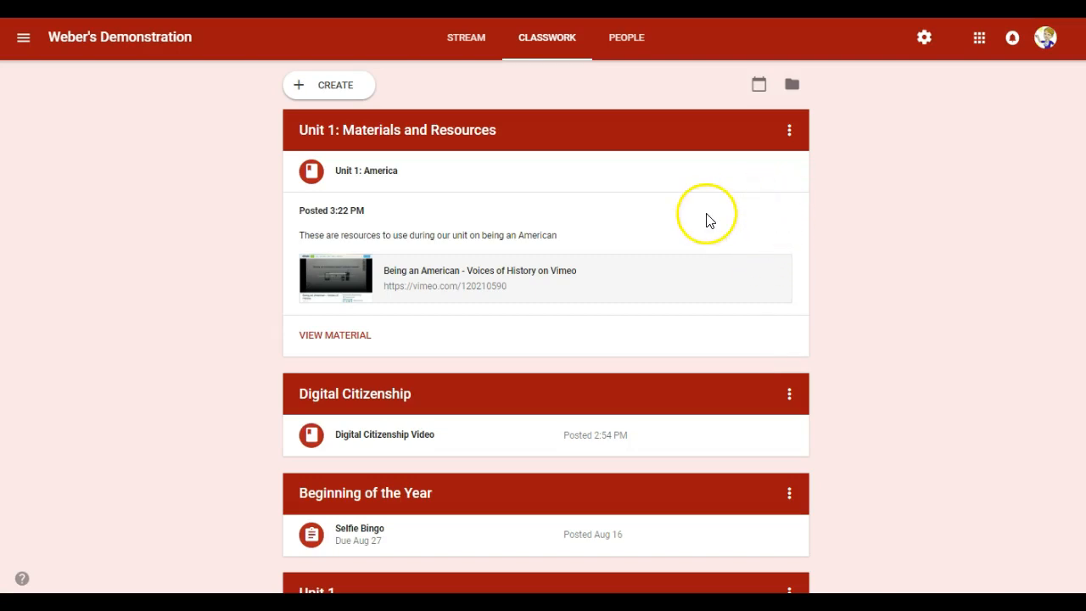
Create another material titled "Unit 1: American" with the description "Video Link to".
{"action": "left_click", "coordinate": [324, 86]}
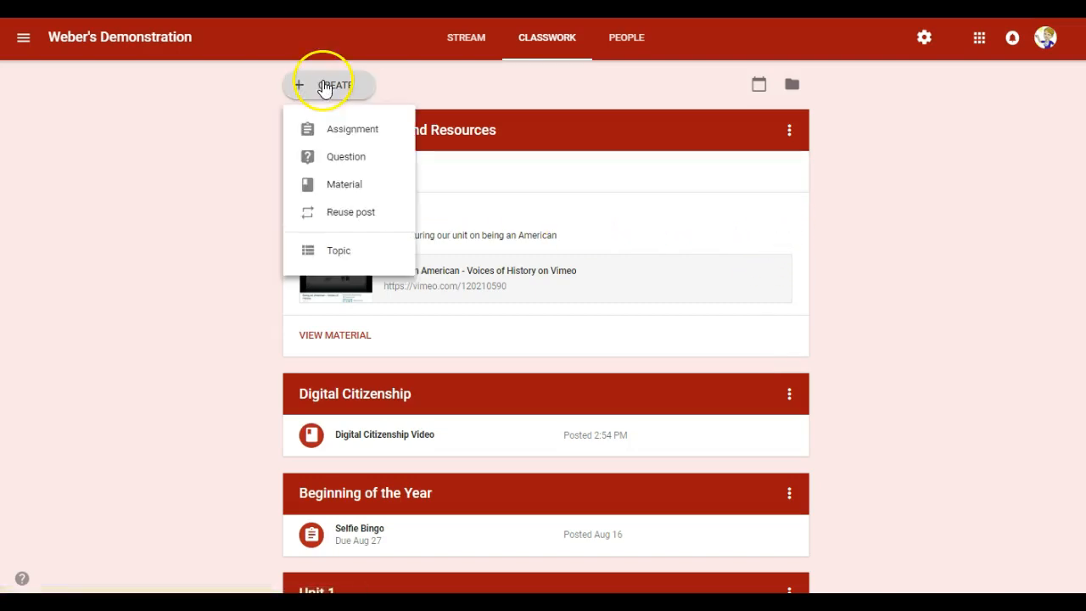
{"action": "left_click", "coordinate": [328, 186]}
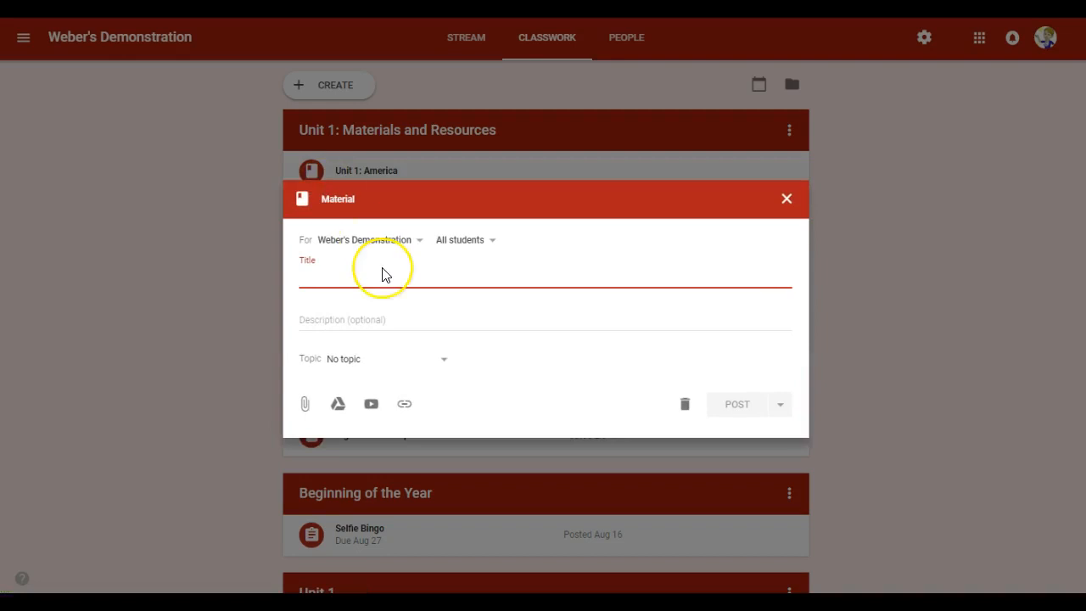
{"action": "type", "text": "Unit"}
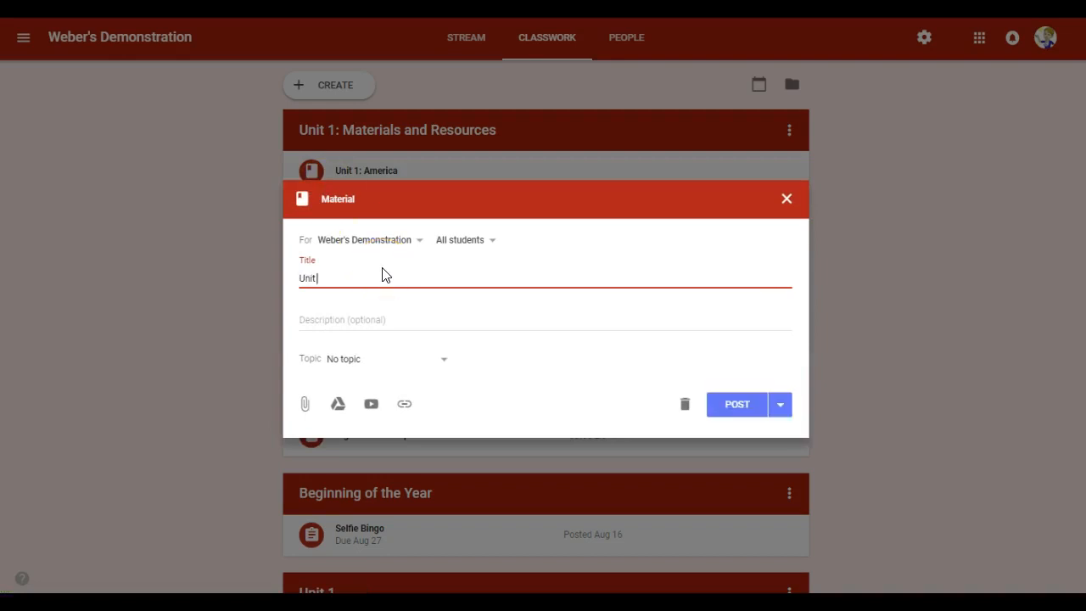
{"action": "type", "text": " 1: American"}
{"action": "left_click", "coordinate": [381, 335]}
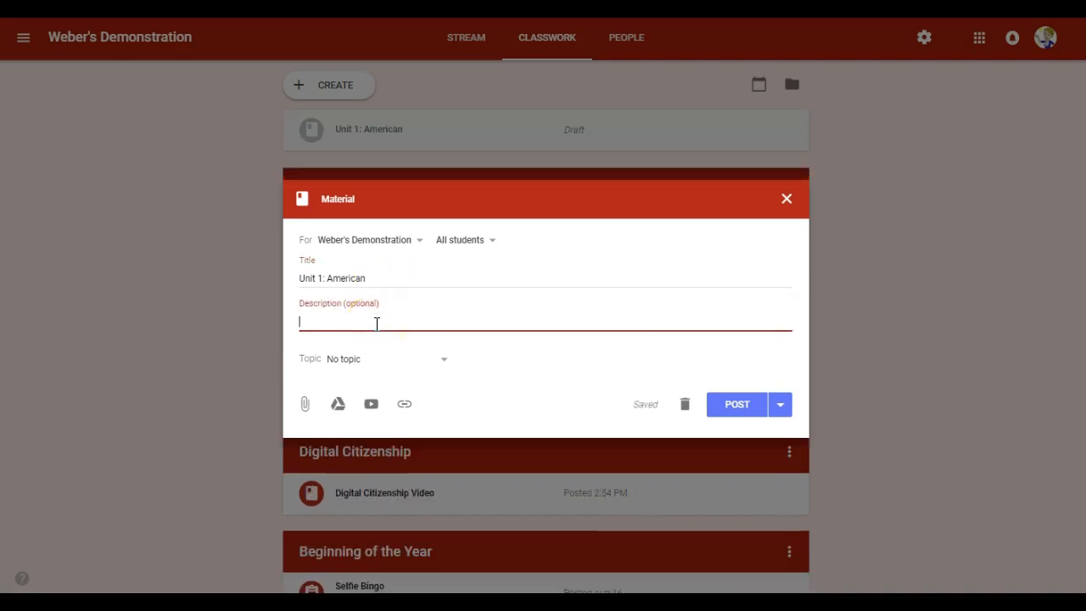
{"action": "type", "text": "Video Link to"}
File the "Unit 1: American" material under the existing topic "Unit 1: Materials and Resources" and post it.
{"action": "left_click", "coordinate": [437, 363]}
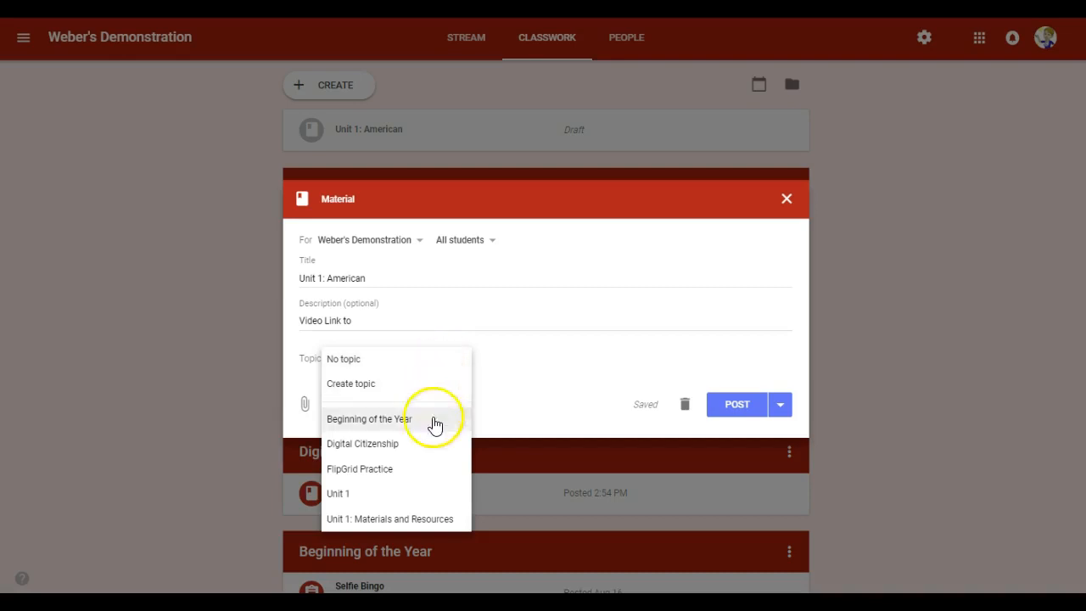
{"action": "left_click", "coordinate": [425, 521]}
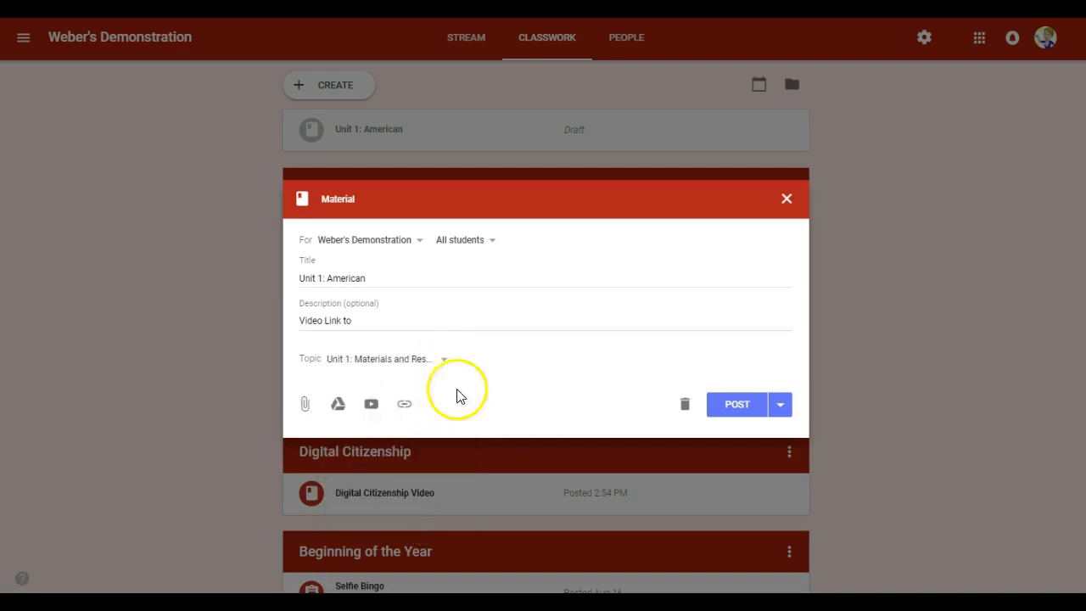
{"action": "left_click", "coordinate": [738, 404]}
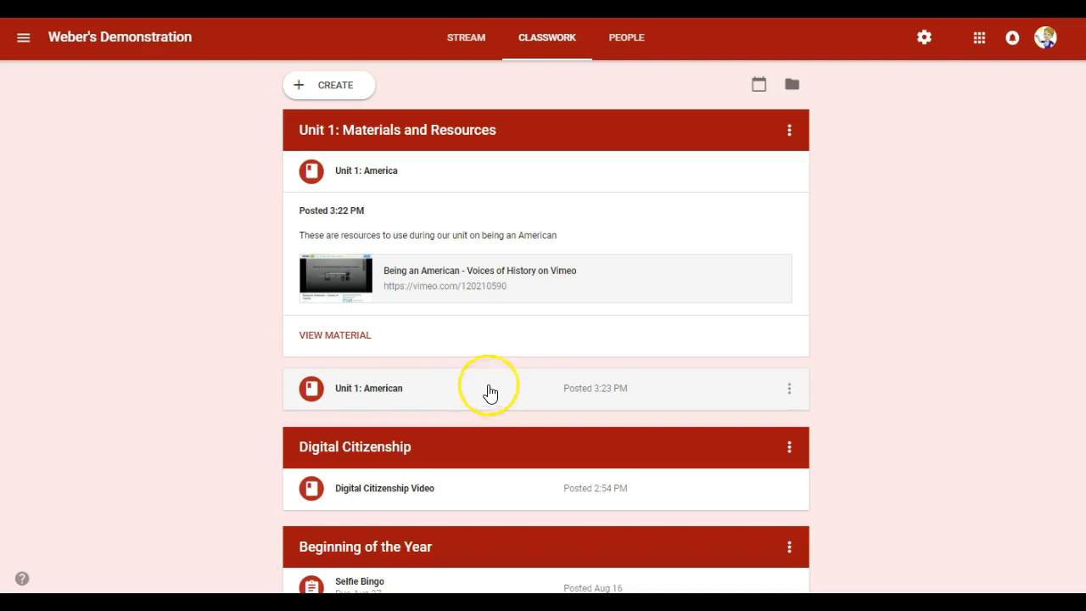
Start a third material and title it "Classroom materials and resources".
{"action": "left_click", "coordinate": [345, 90]}
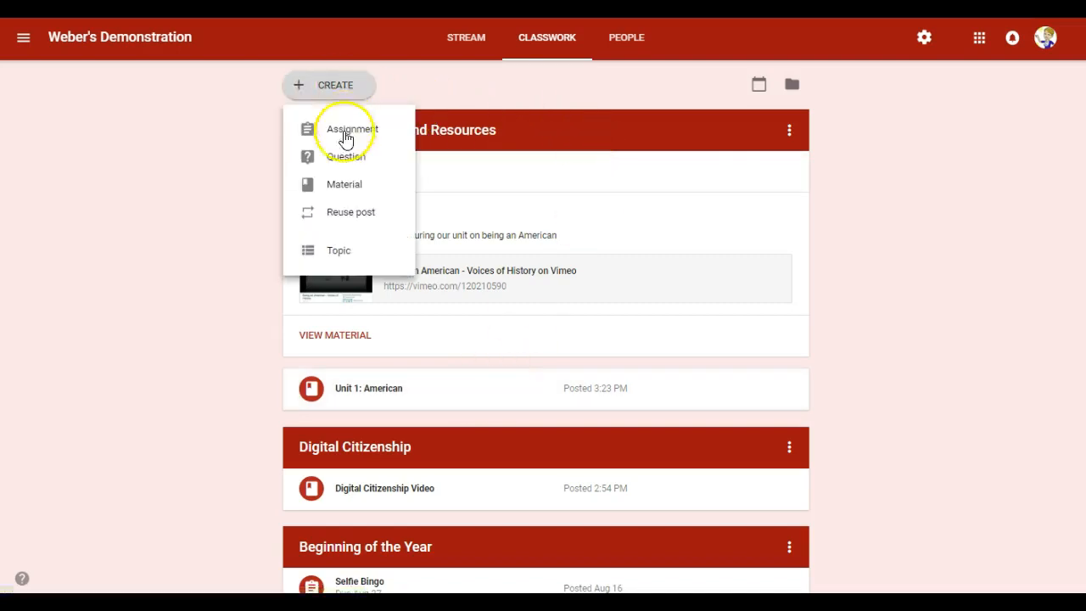
{"action": "left_click", "coordinate": [345, 184]}
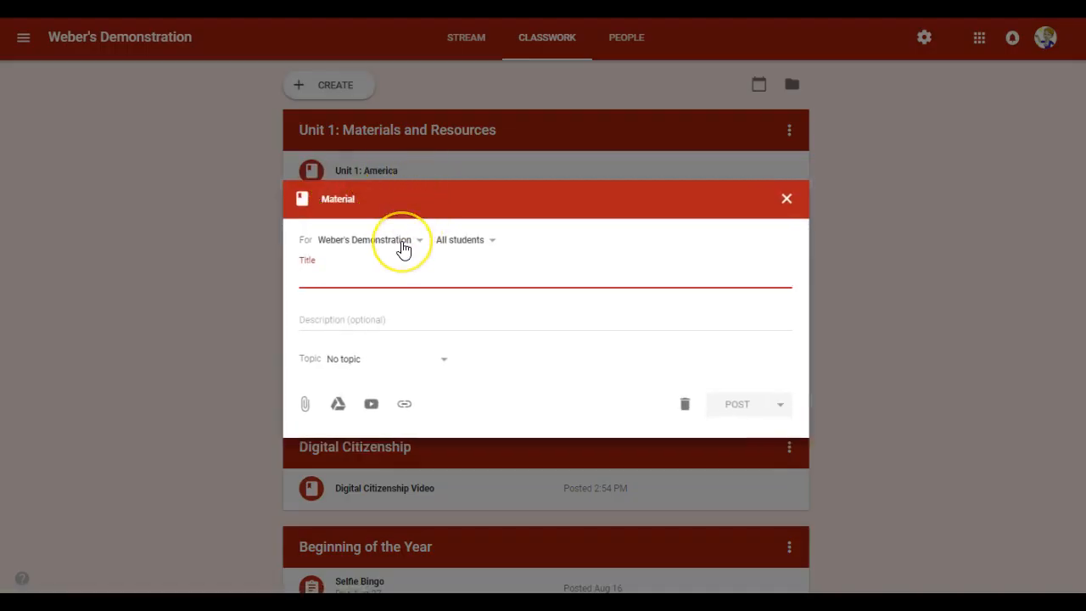
{"action": "type", "text": "Class"}
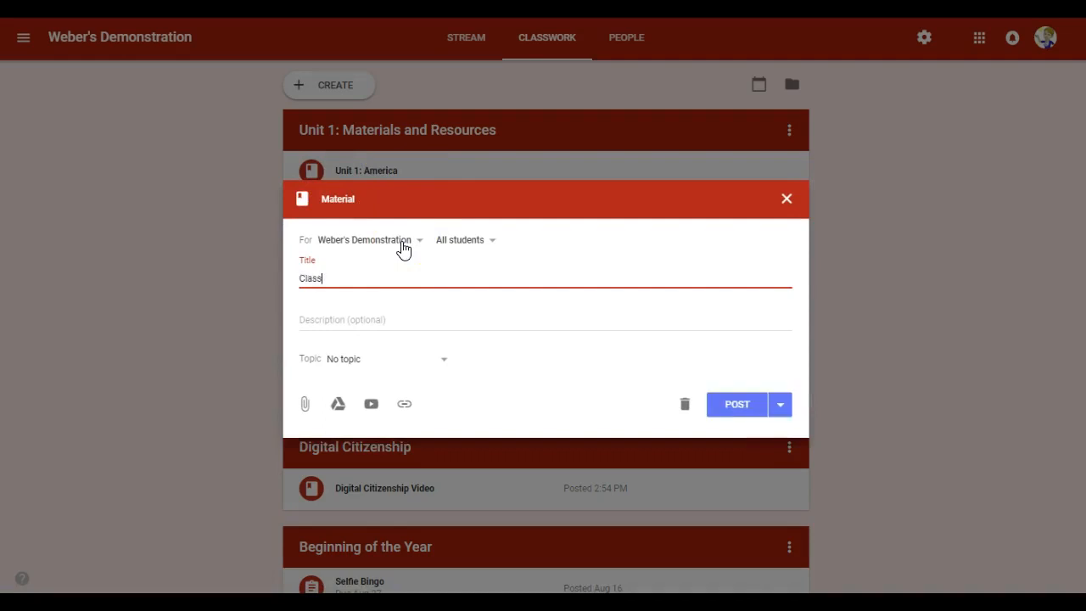
{"action": "type", "text": "room materials and resources"}
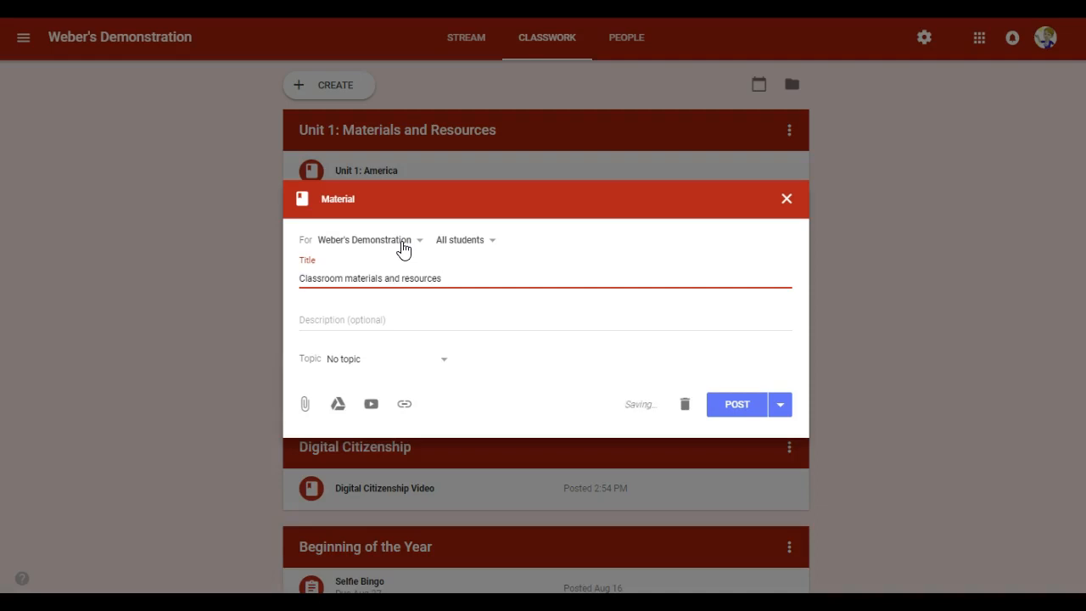
Assign the third material to a new topic named "Classroom materials and resources" and post it.
{"action": "left_click", "coordinate": [442, 359]}
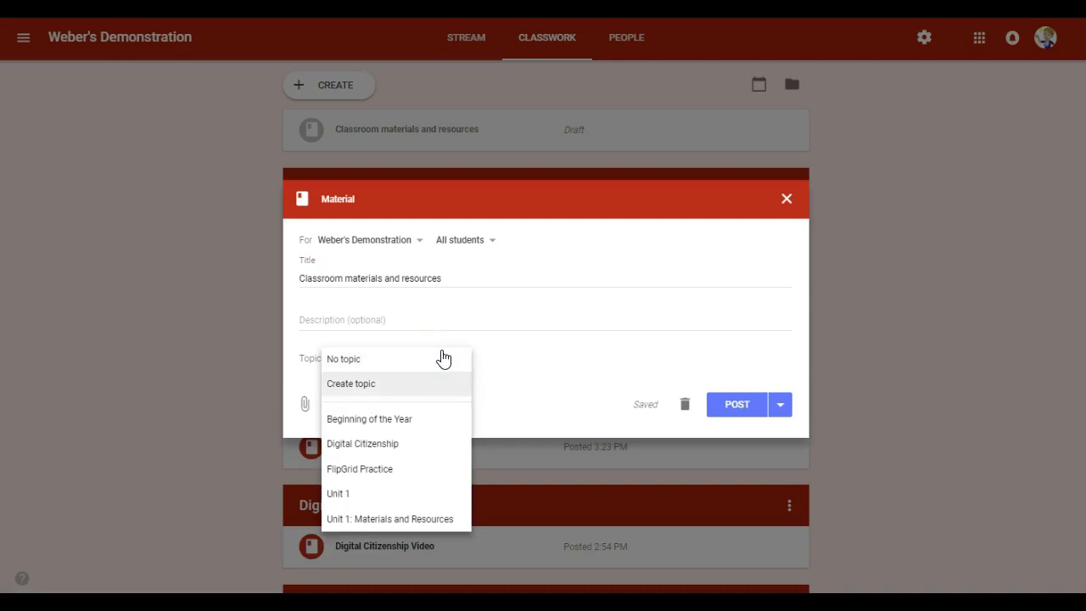
{"action": "left_click", "coordinate": [359, 386]}
{"action": "type", "text": "Class"}
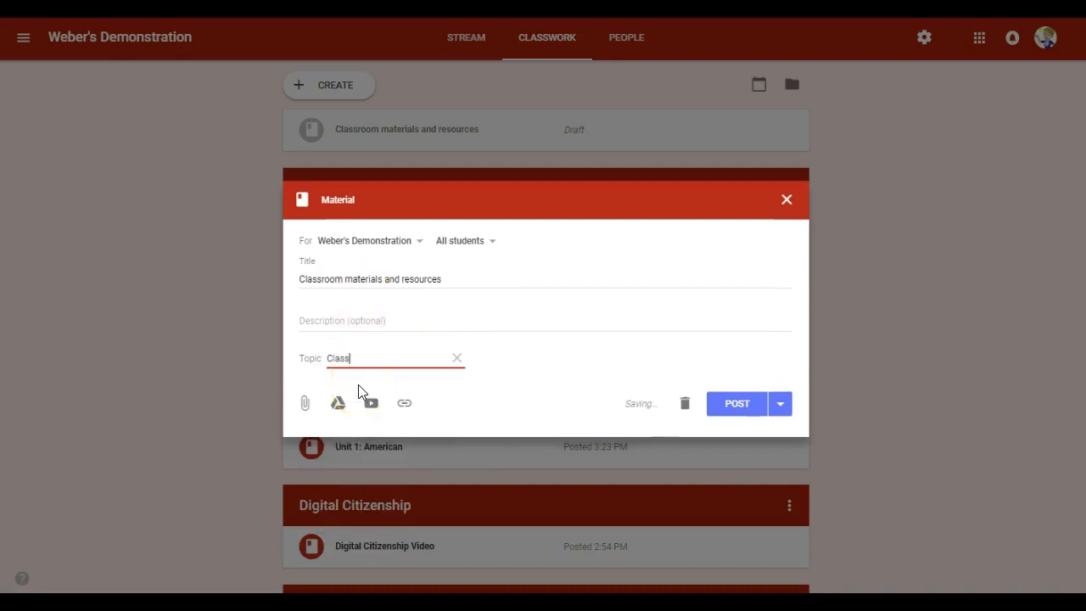
{"action": "type", "text": "room materials and resource"}
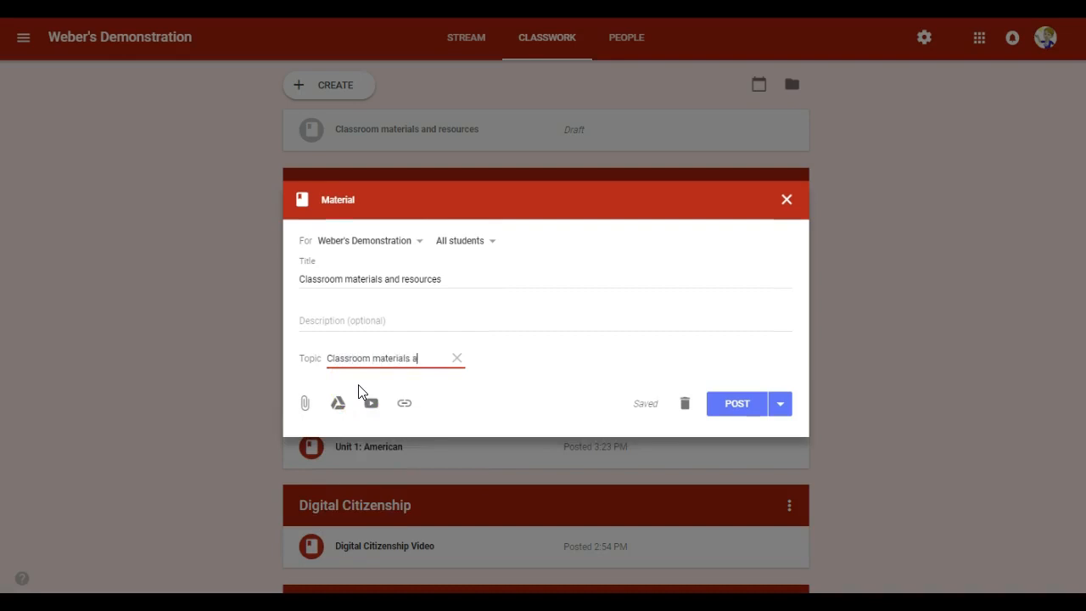
{"action": "type", "text": "s"}
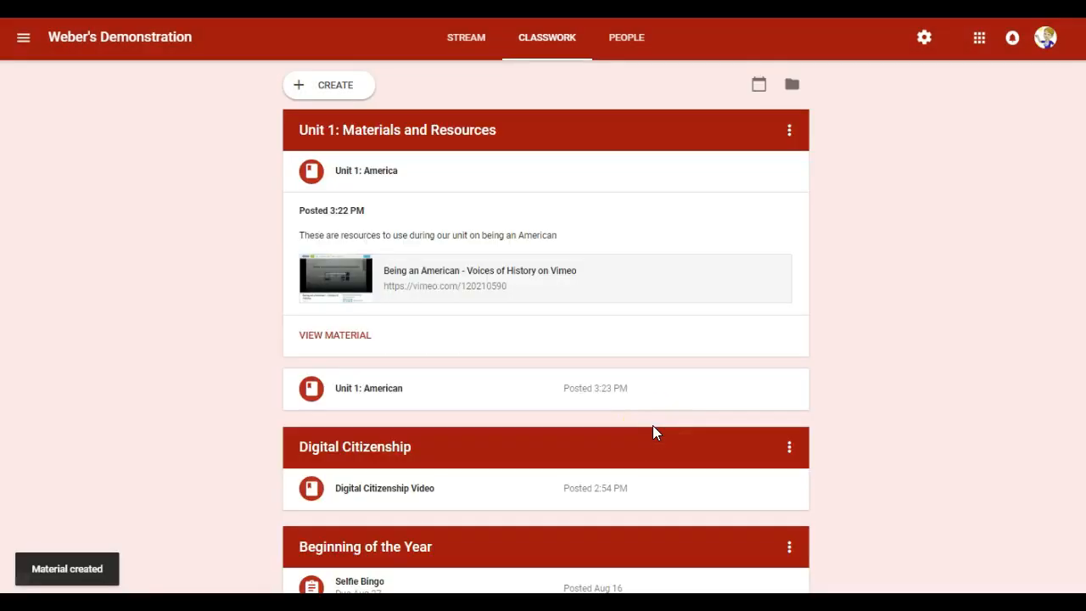
{"action": "scroll", "coordinate": [713, 463], "scroll_direction": "down", "scroll_amount": 5}
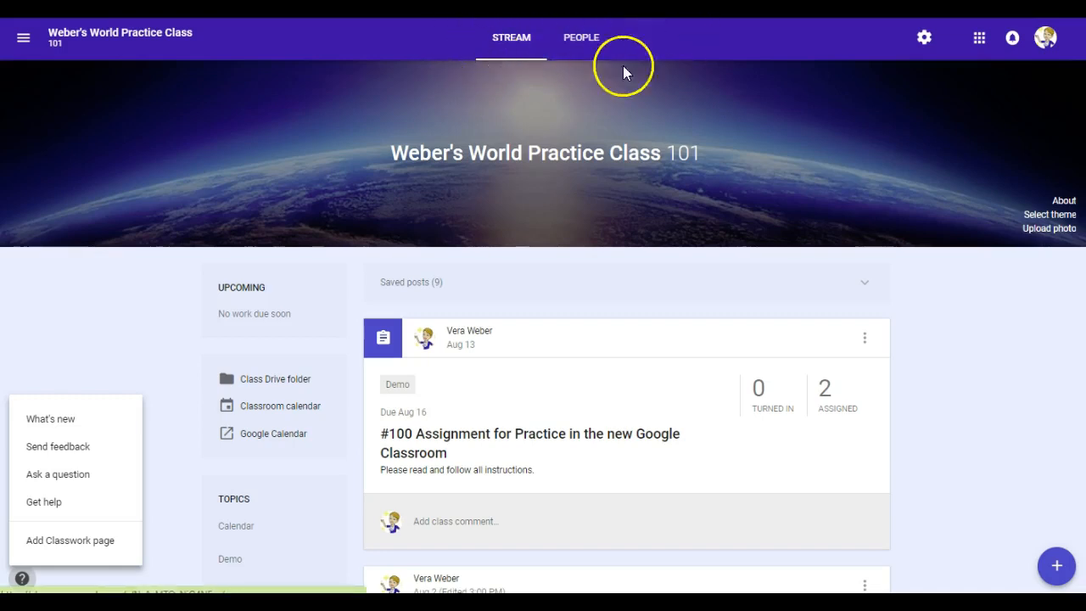
{"action": "left_click", "coordinate": [106, 252]}
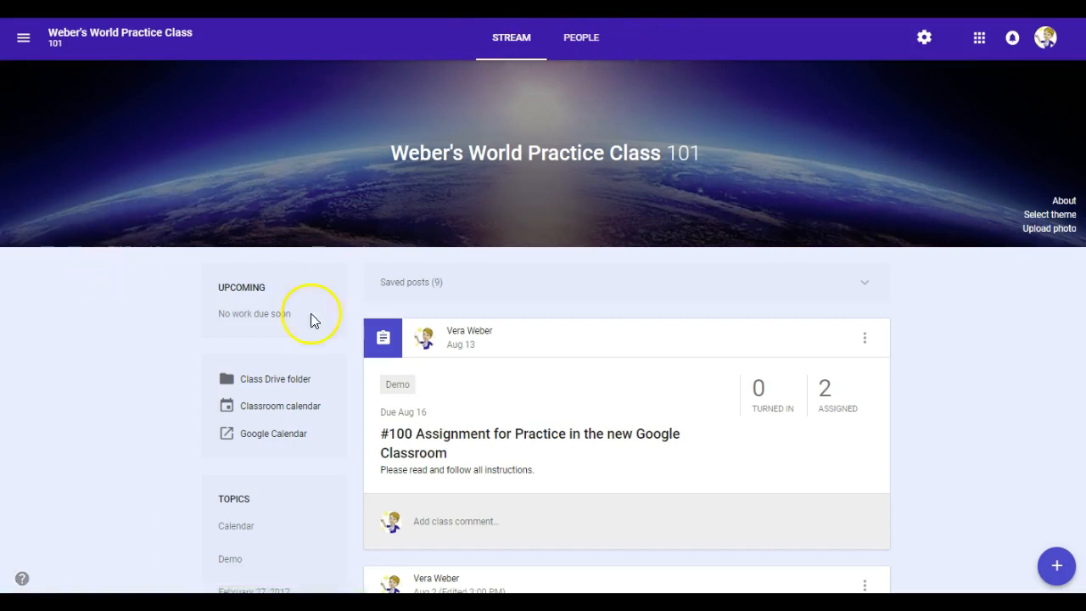
Add the new Classwork page to the practice class 101 and accept the update.
{"action": "left_click", "coordinate": [22, 581]}
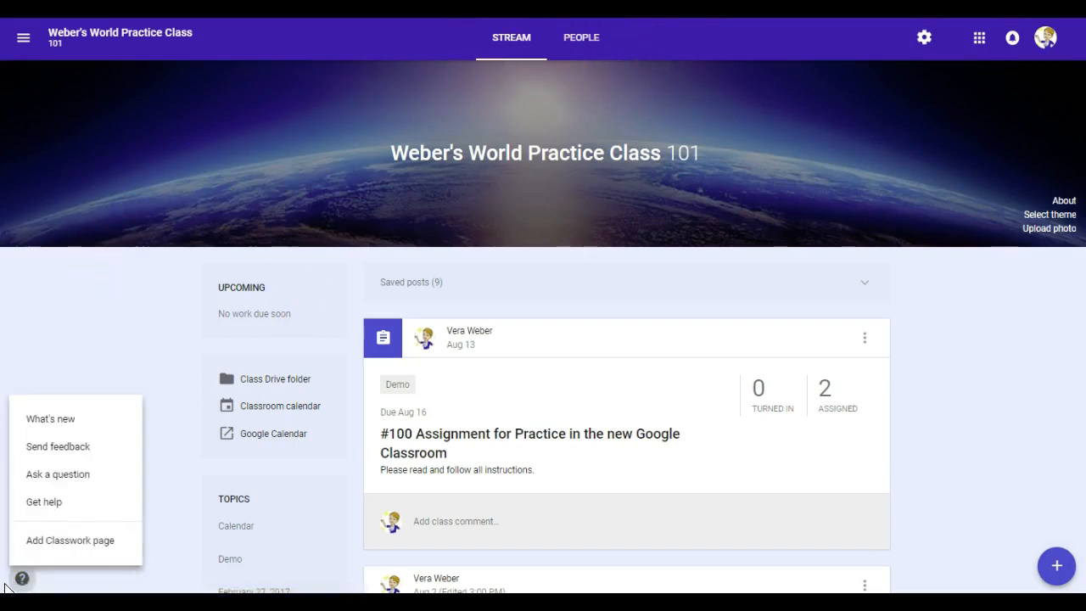
{"action": "left_click", "coordinate": [64, 552]}
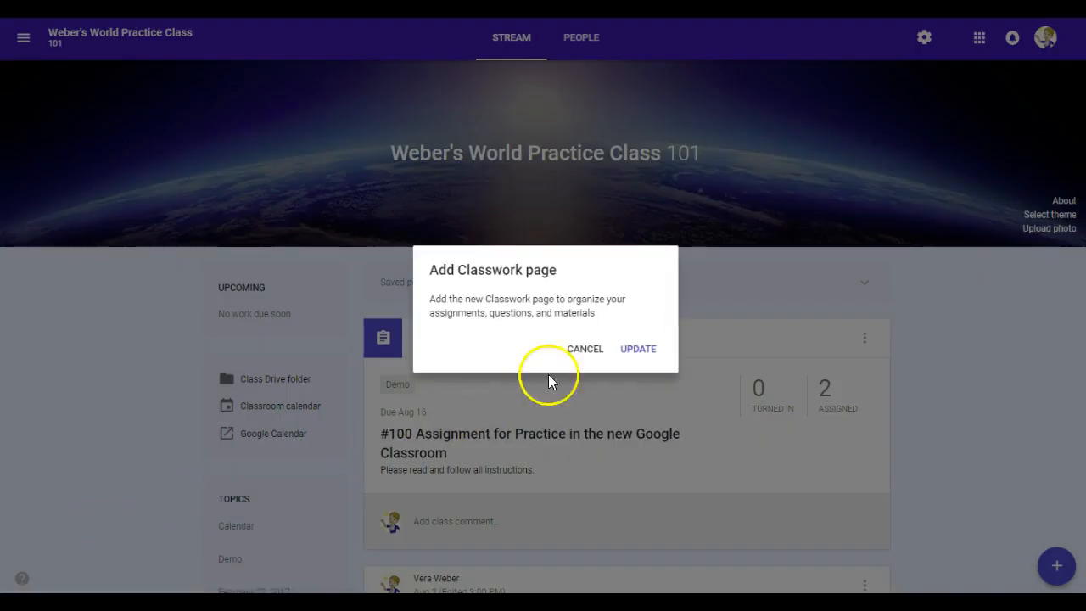
{"action": "left_click", "coordinate": [632, 357]}
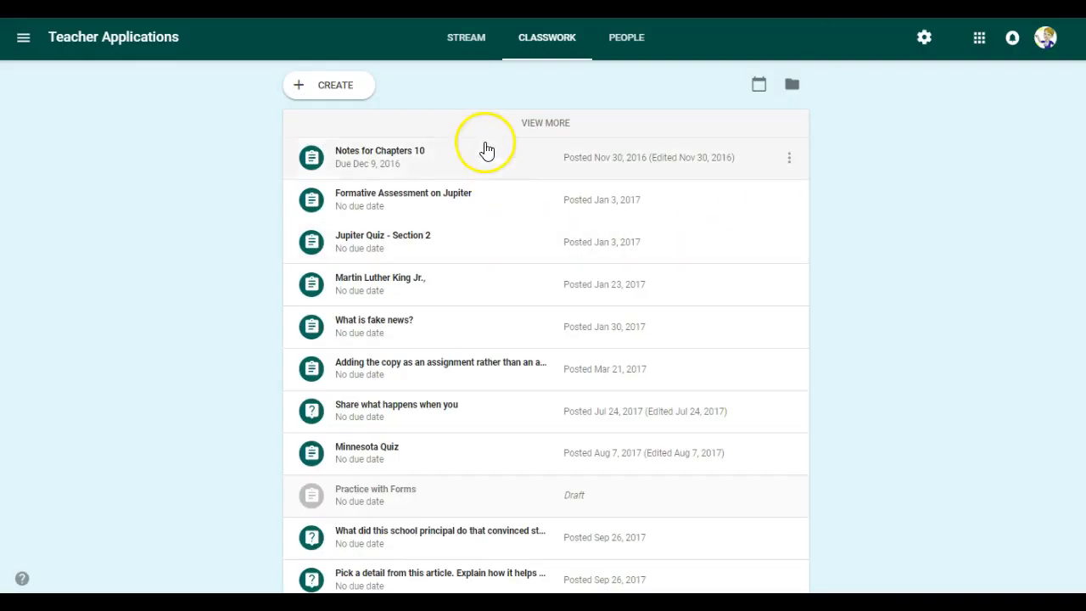
Examine the Stream, Classwork and People pages of the Teacher Applications class, including how its classwork is arranged by topic.
{"action": "left_click", "coordinate": [461, 50]}
{"action": "left_click", "coordinate": [547, 44]}
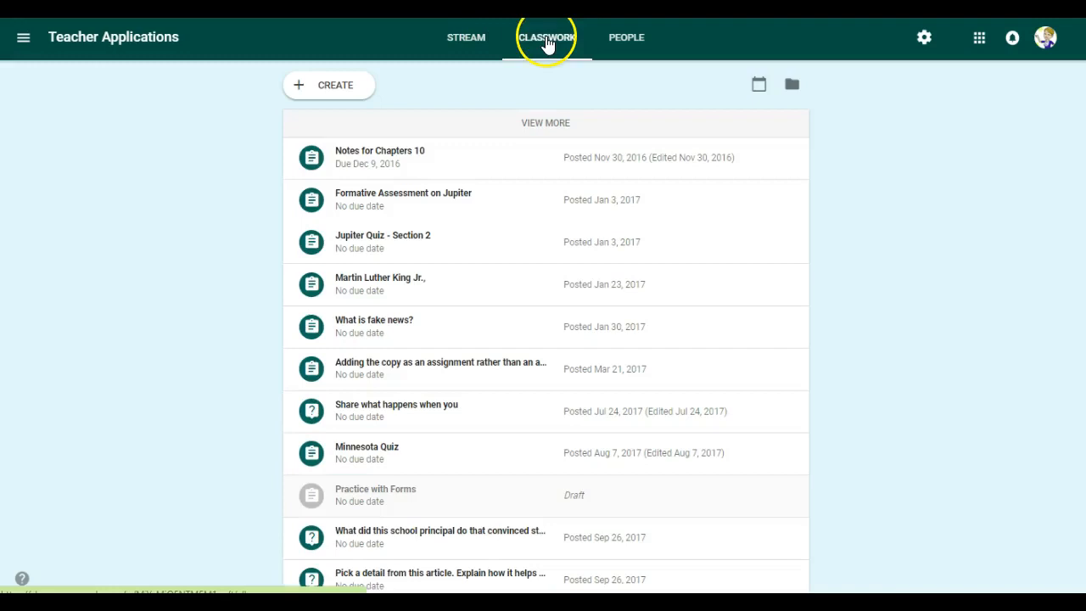
{"action": "left_click", "coordinate": [622, 42]}
{"action": "left_click", "coordinate": [556, 46]}
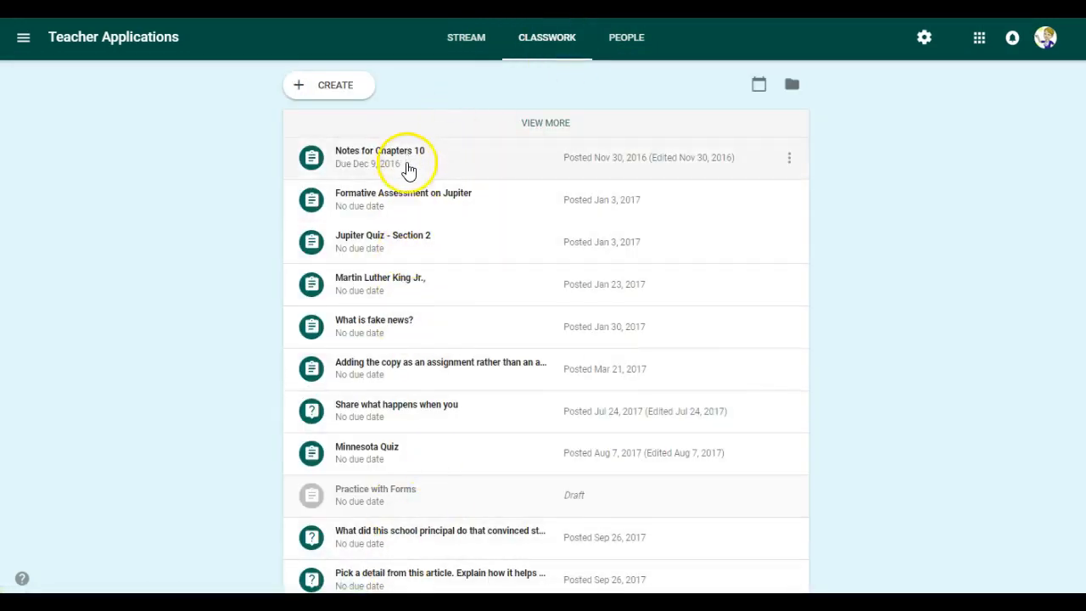
{"action": "scroll", "coordinate": [400, 213], "scroll_direction": "down", "scroll_amount": 5}
{"action": "scroll", "coordinate": [398, 219], "scroll_direction": "down", "scroll_amount": 7}
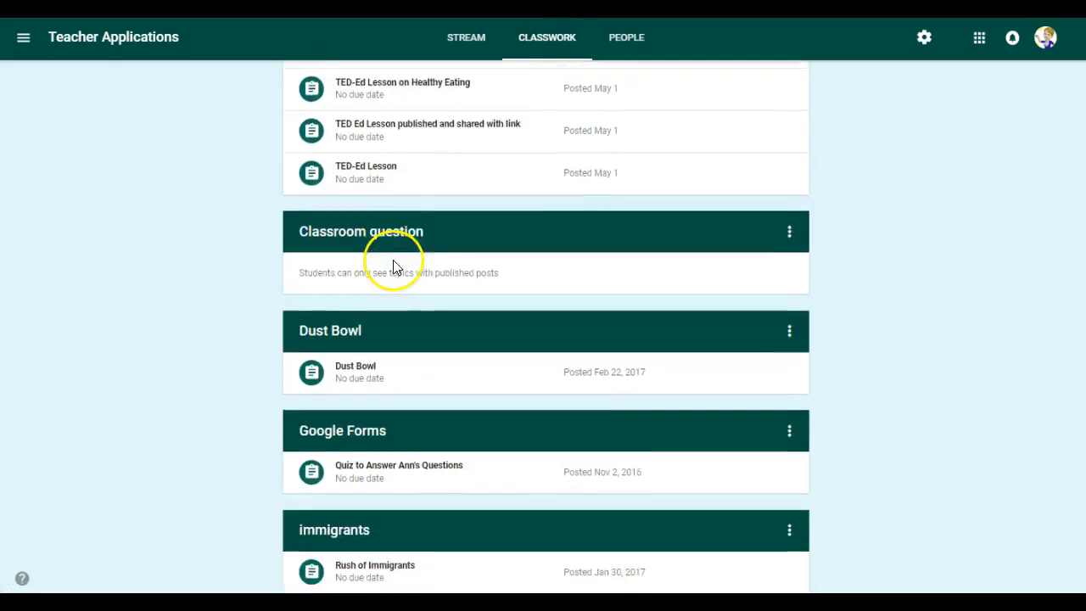
{"action": "scroll", "coordinate": [388, 215], "scroll_direction": "up", "scroll_amount": 3}
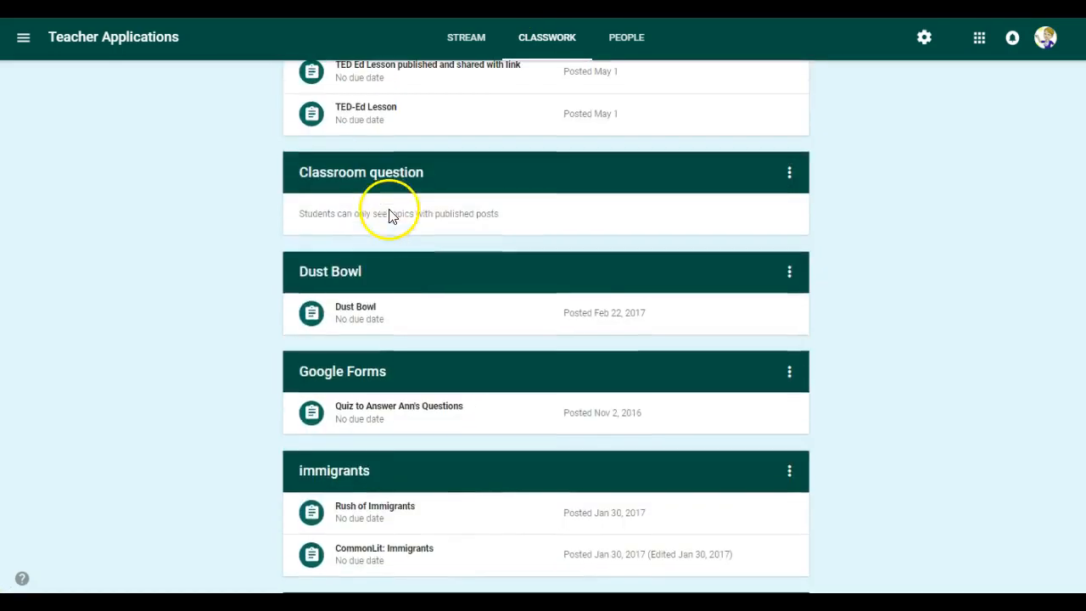
{"action": "scroll", "coordinate": [480, 199], "scroll_direction": "up", "scroll_amount": 5}
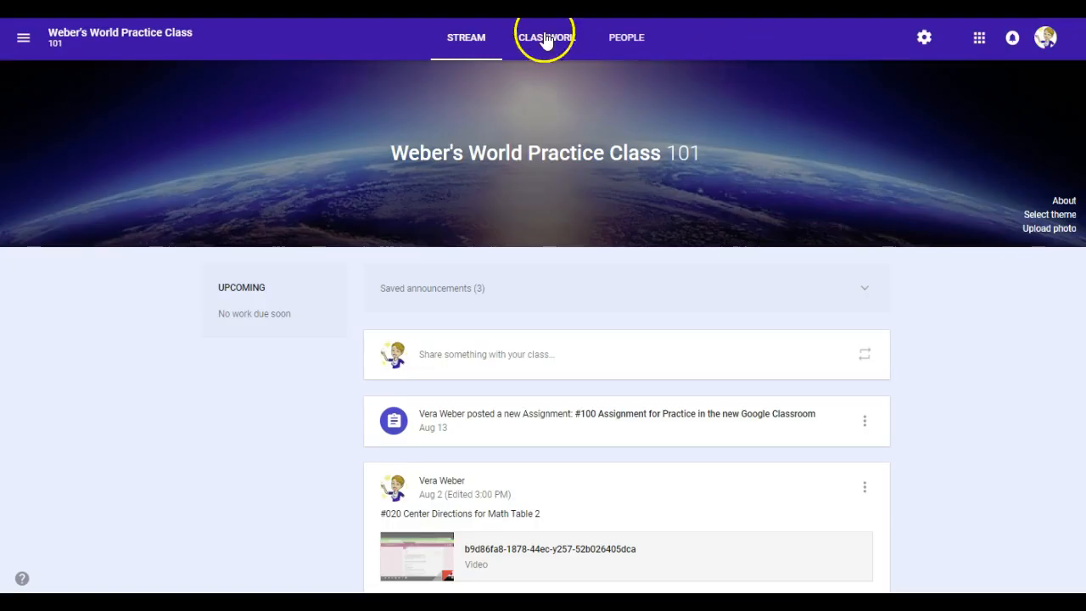
Open the practice class's Classwork page and review its drafts, assignments and topic sections.
{"action": "left_click", "coordinate": [550, 42]}
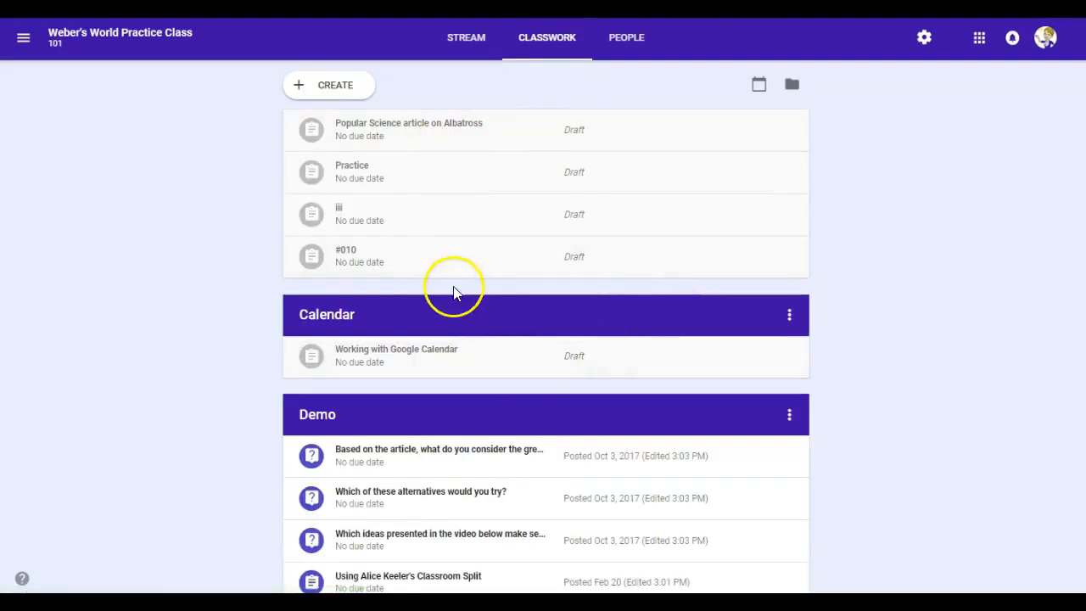
{"action": "scroll", "coordinate": [579, 497], "scroll_direction": "down", "scroll_amount": 1}
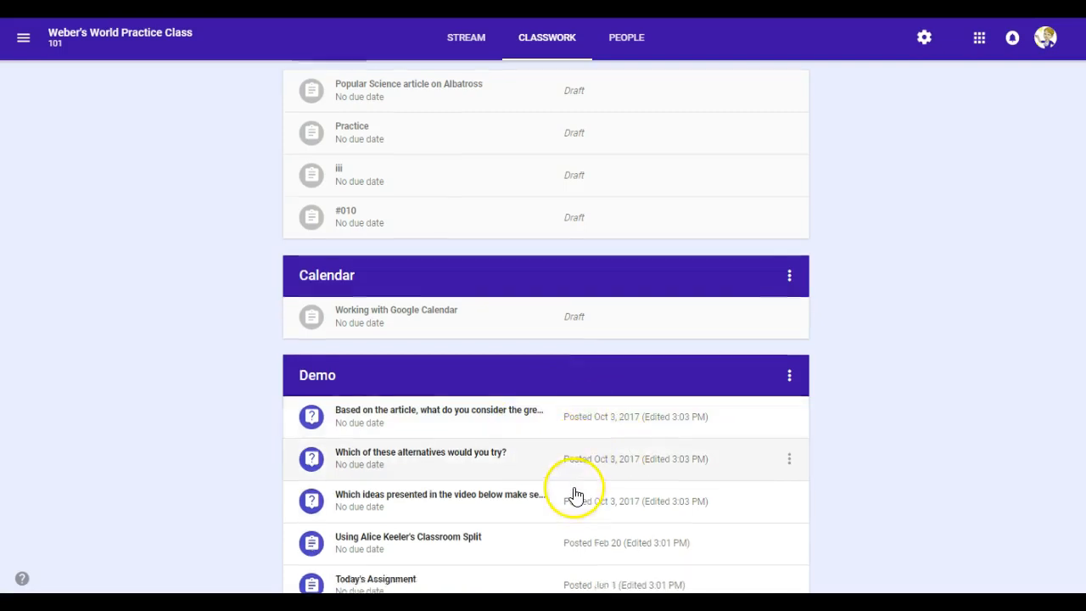
{"action": "scroll", "coordinate": [576, 492], "scroll_direction": "down", "scroll_amount": 5}
{"action": "scroll", "coordinate": [573, 491], "scroll_direction": "down", "scroll_amount": 3}
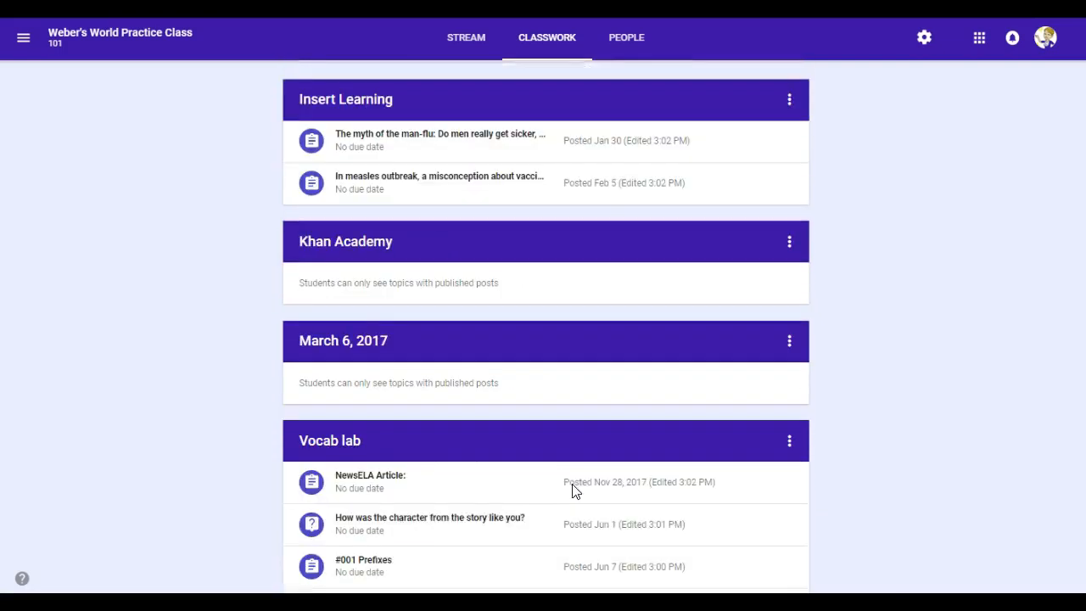
{"action": "scroll", "coordinate": [574, 491], "scroll_direction": "up", "scroll_amount": 10}
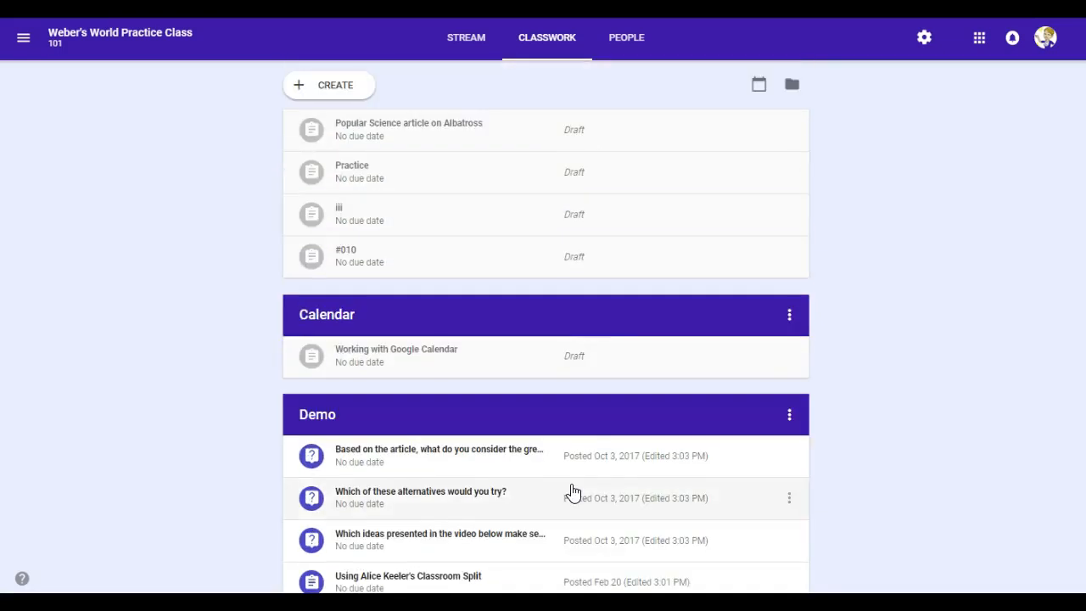